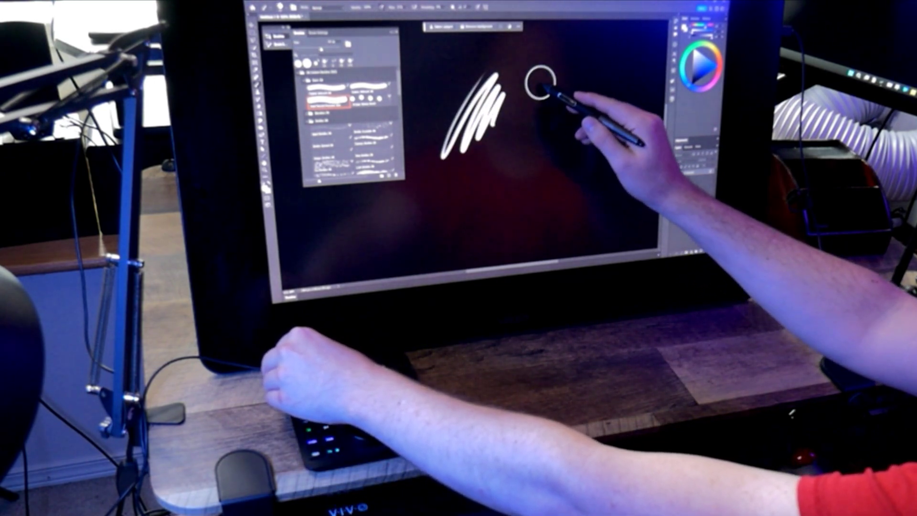
mouse_move(542, 81)
mouse_down()
mouse_move(594, 116)
mouse_move(665, 127)
mouse_up()
drag(609, 153, 652, 139)
drag(580, 165, 556, 203)
drag(585, 171, 589, 182)
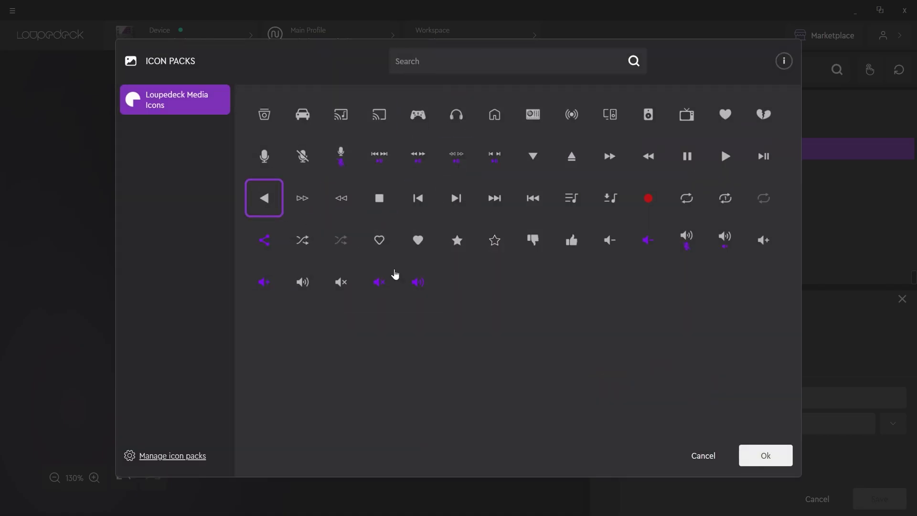
Apply the left-pointing triangle icon to the Undo action and open its background color and element visibility options.
click(765, 456)
click(352, 193)
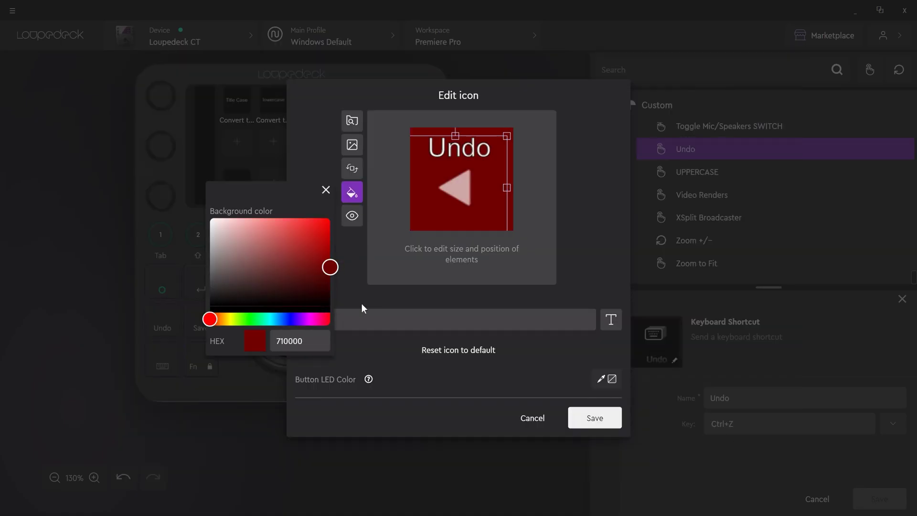
click(352, 216)
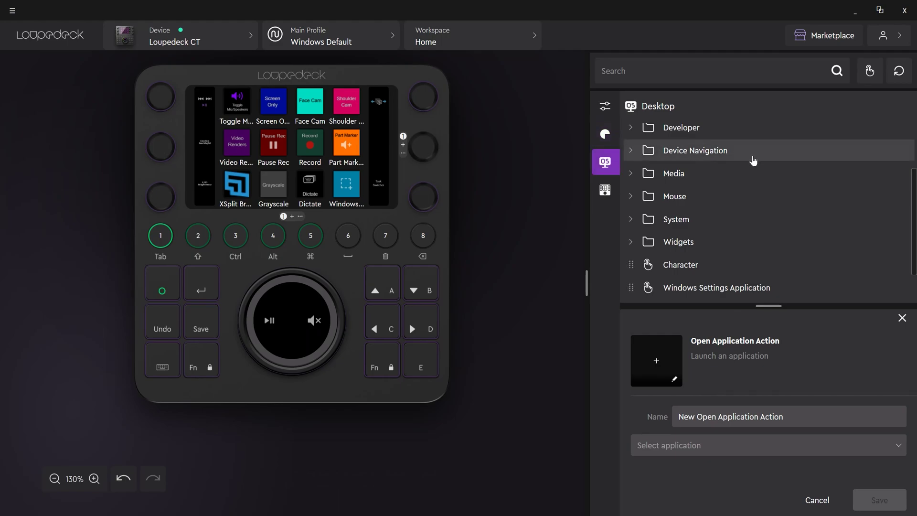
Browse the Media and System groups of the Desktop actions.
click(755, 173)
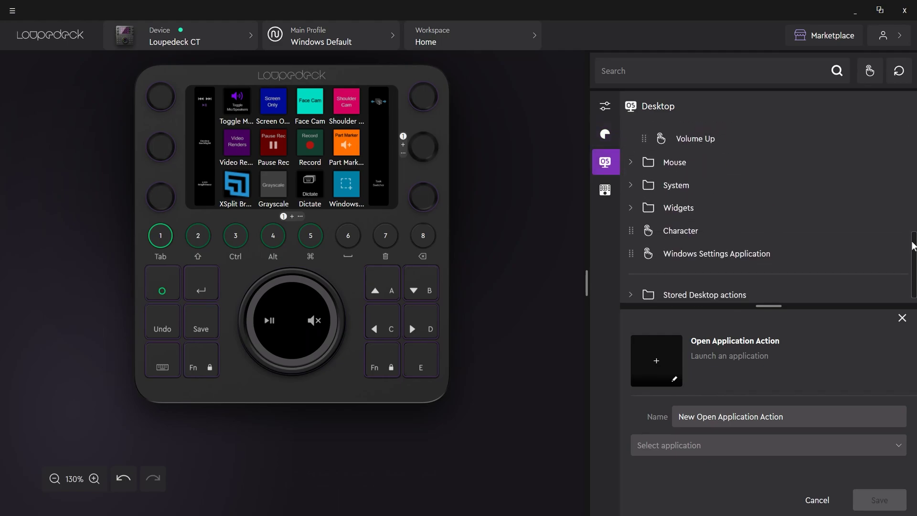
click(678, 186)
scroll(913, 229, down, 5)
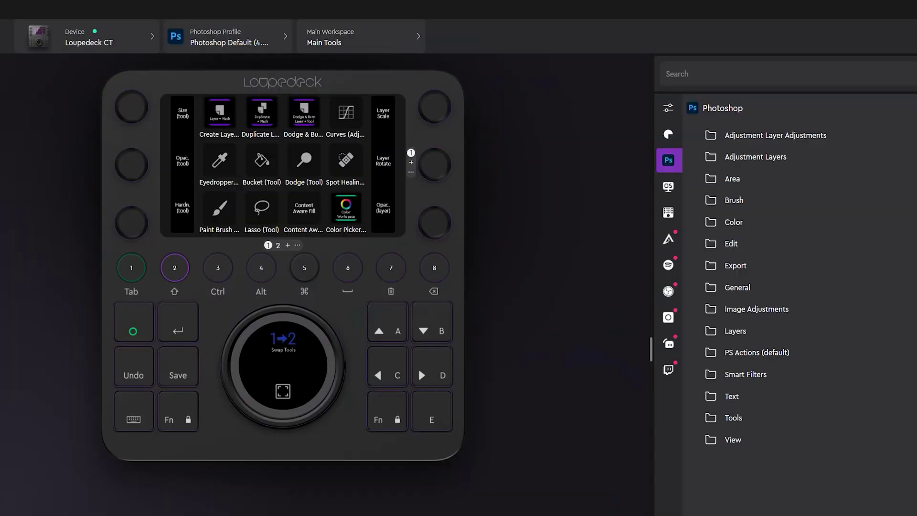
Compare touch pages 1 and 2 of the Main Tools workspace in the Photoshop profile.
click(278, 245)
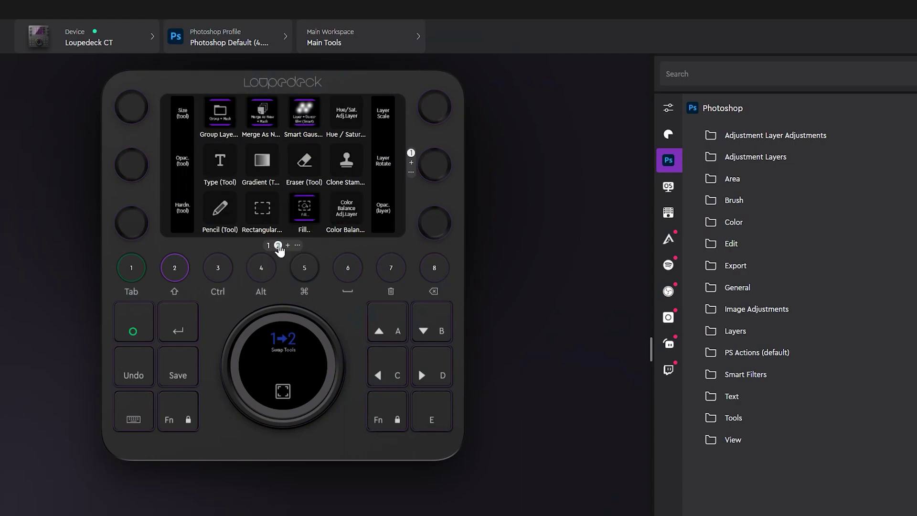
click(268, 245)
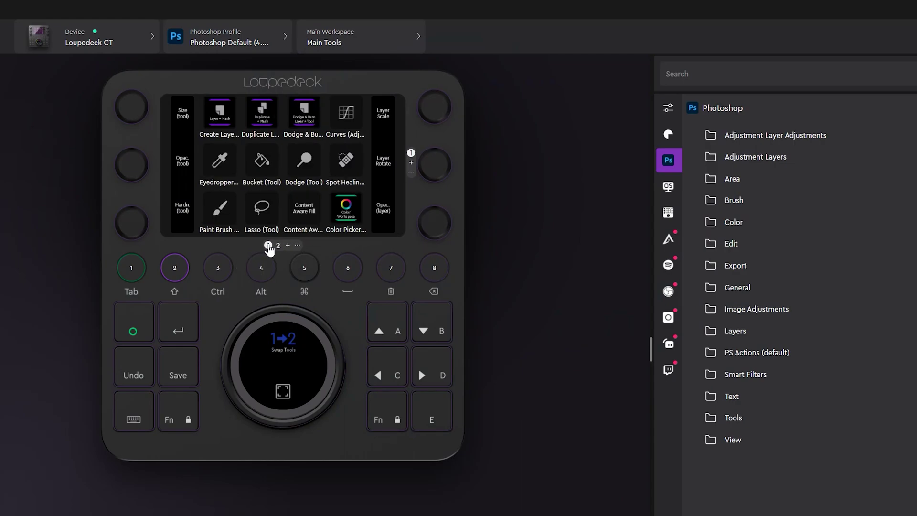
click(278, 245)
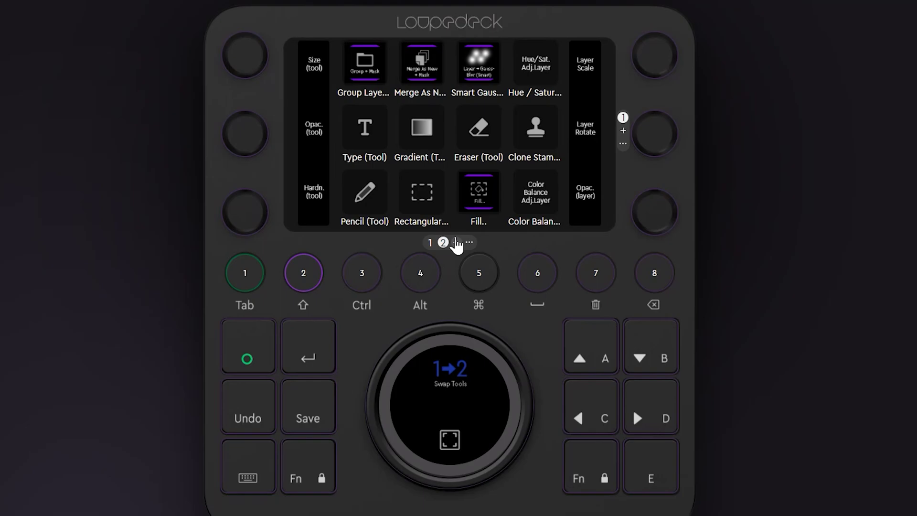
Turn on Dynamic mode for the application profiles.
click(348, 55)
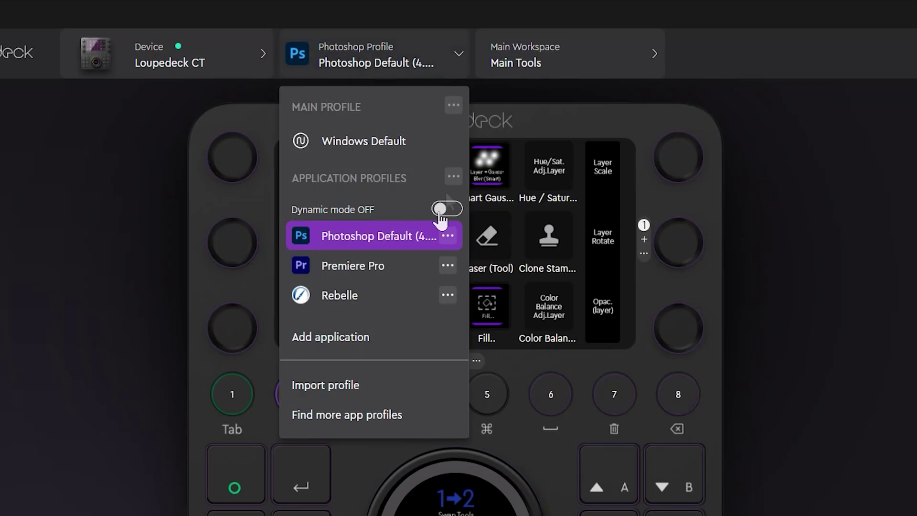
click(445, 213)
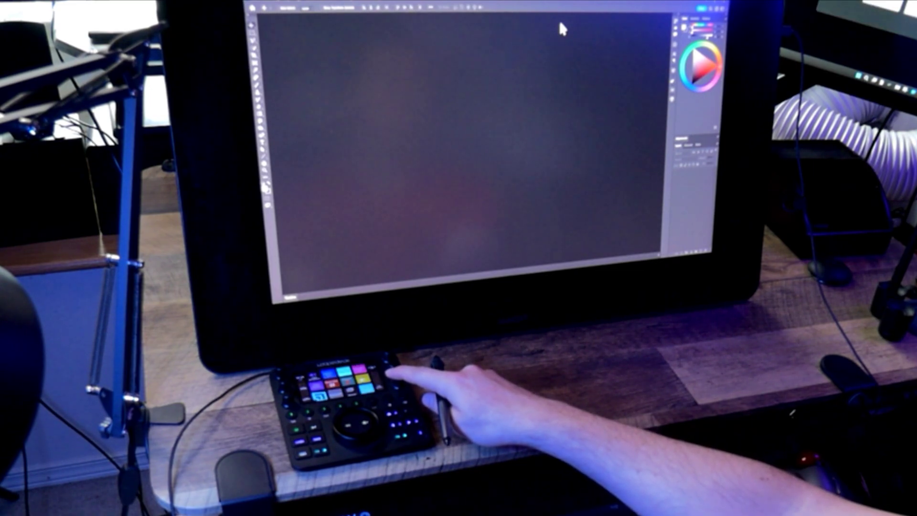
key(alt+Tab)
key(alt+Tab)
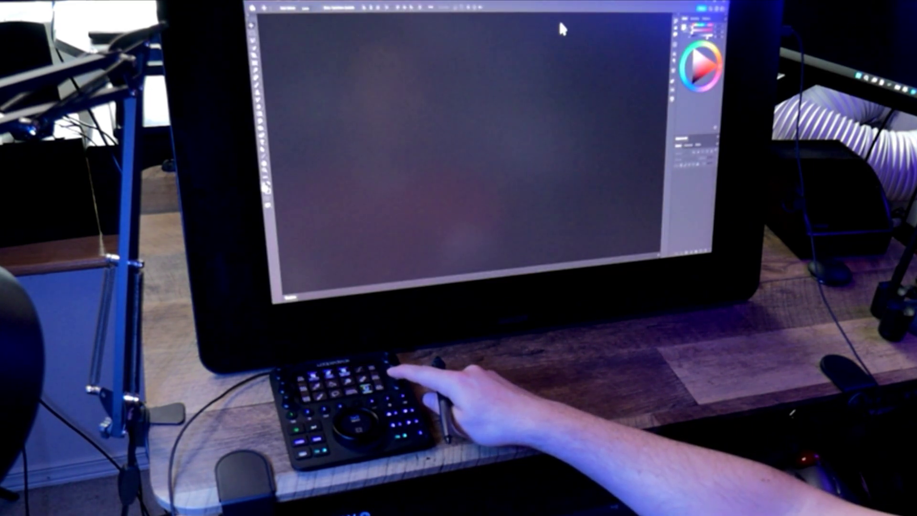
key(alt+Tab)
key(alt+Tab)
key(alt+Tab)
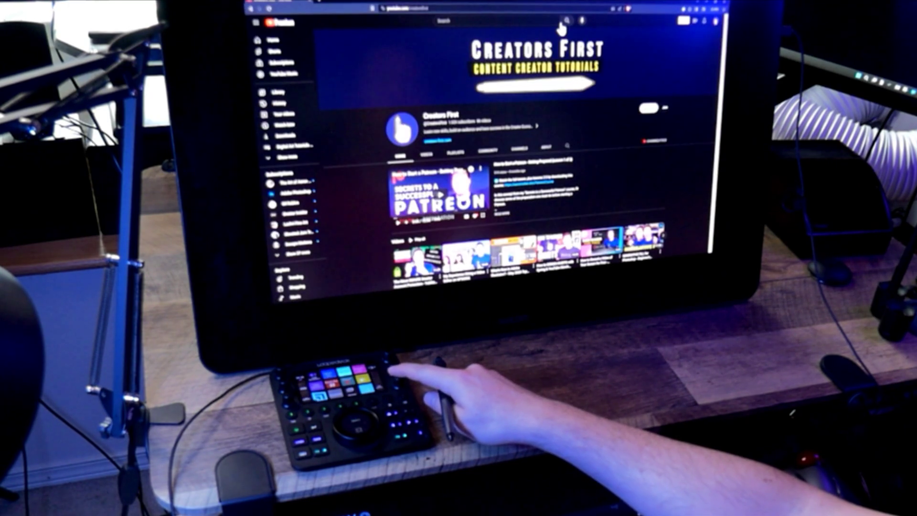
key(alt+Tab)
key(alt+Tab)
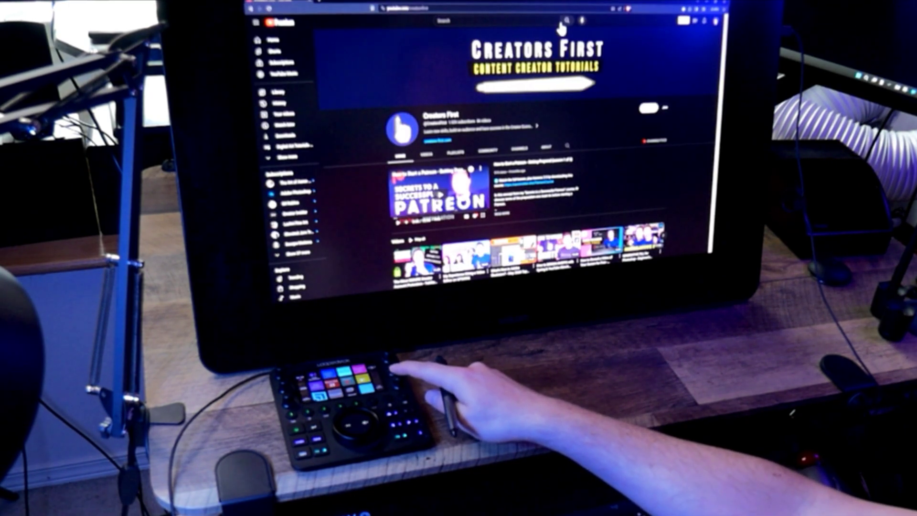
key(alt+Tab)
key(alt+Tab)
key(alt+Tab)
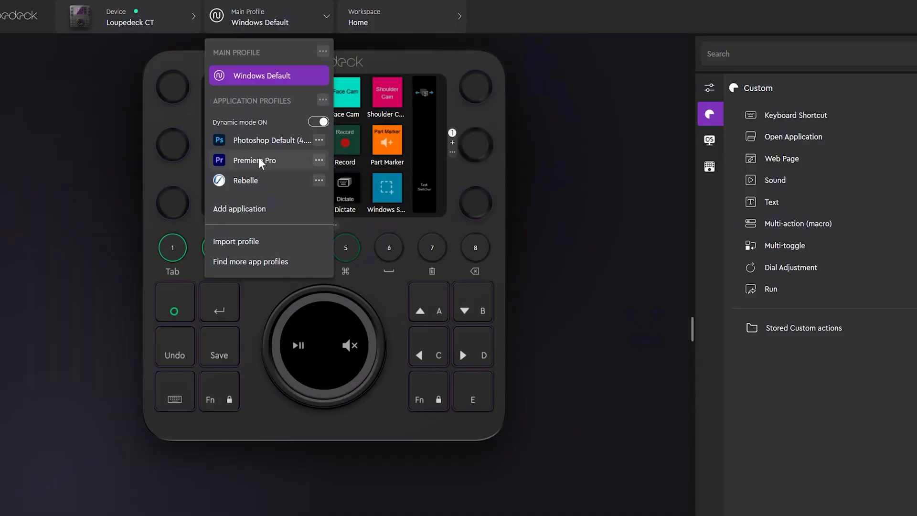
Switch to the Premiere Pro application profile and turn off Dynamic mode.
click(259, 160)
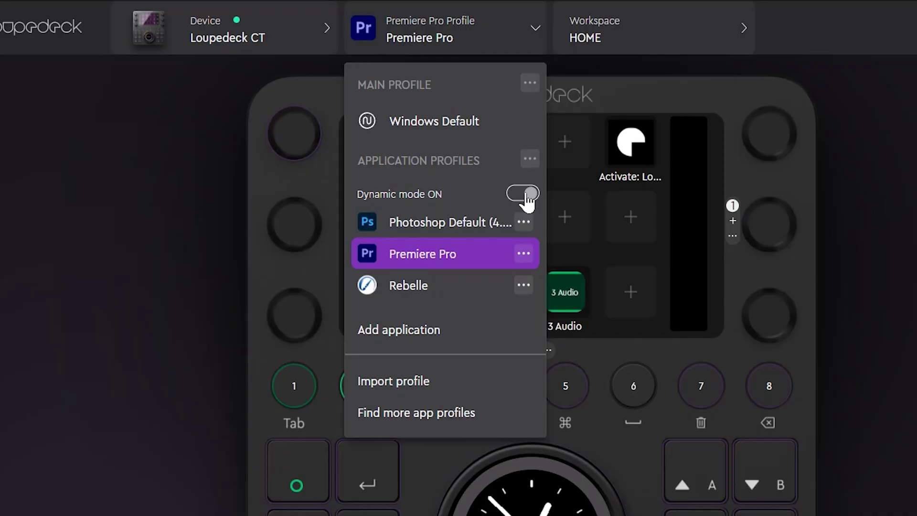
click(523, 194)
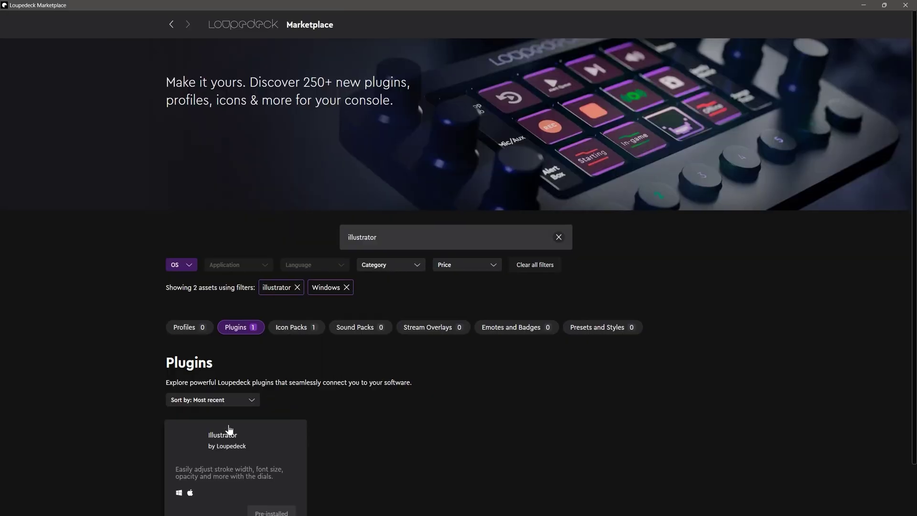
Examine the Illustrator plugin among the Marketplace search results.
scroll(909, 225, down, 1)
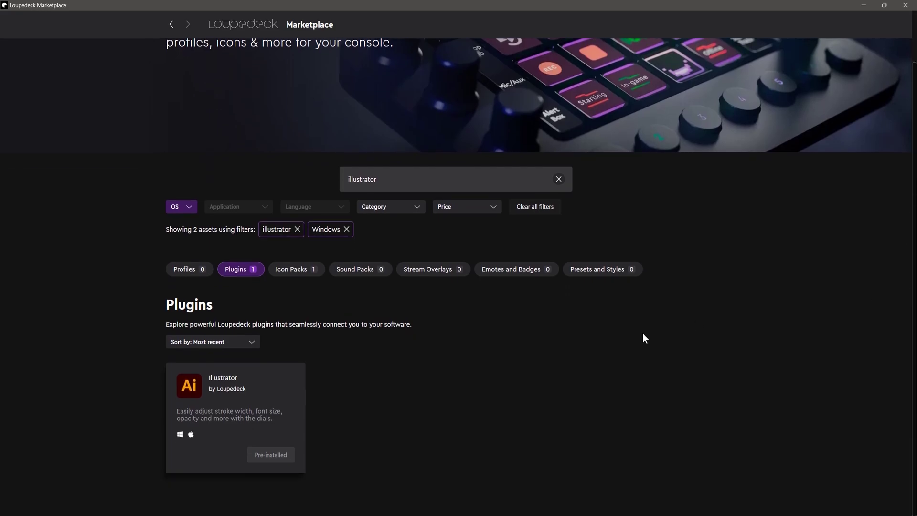
click(281, 446)
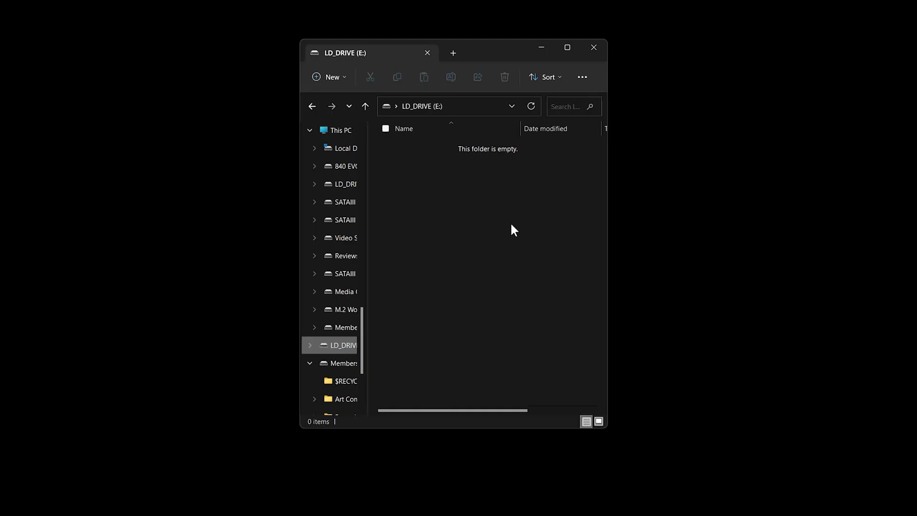
Open the available actions for the LD_DRIVE (E:) drive in File Explorer.
right_click(344, 347)
click(368, 340)
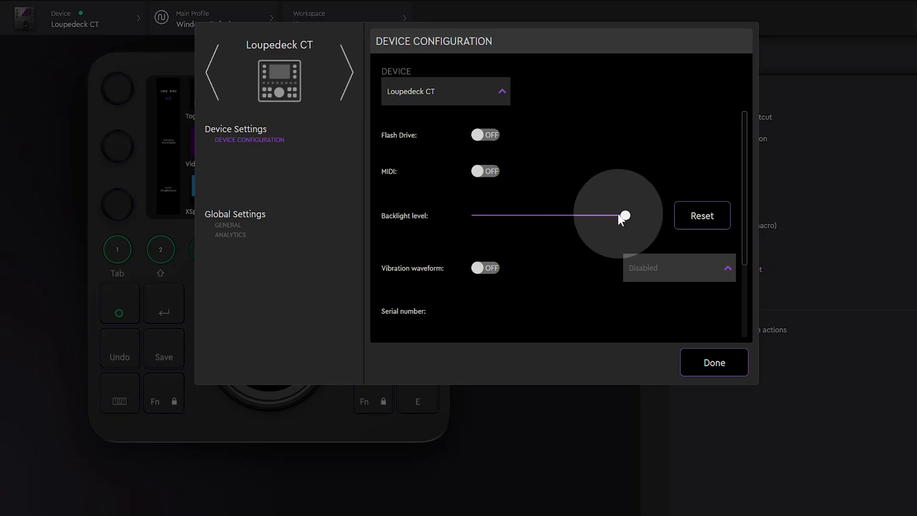
Lower the Loupedeck CT's backlight level to about half and raise it back to the maximum.
drag(623, 213, 543, 224)
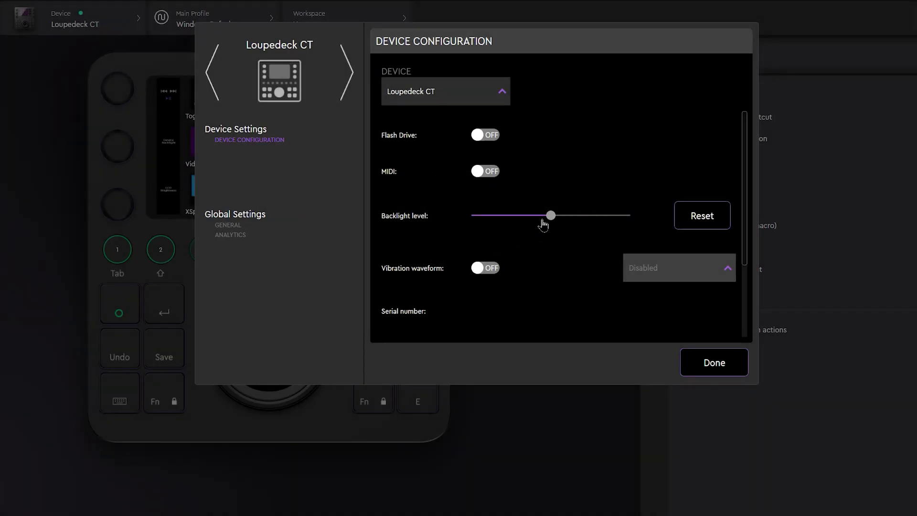
drag(601, 217, 638, 214)
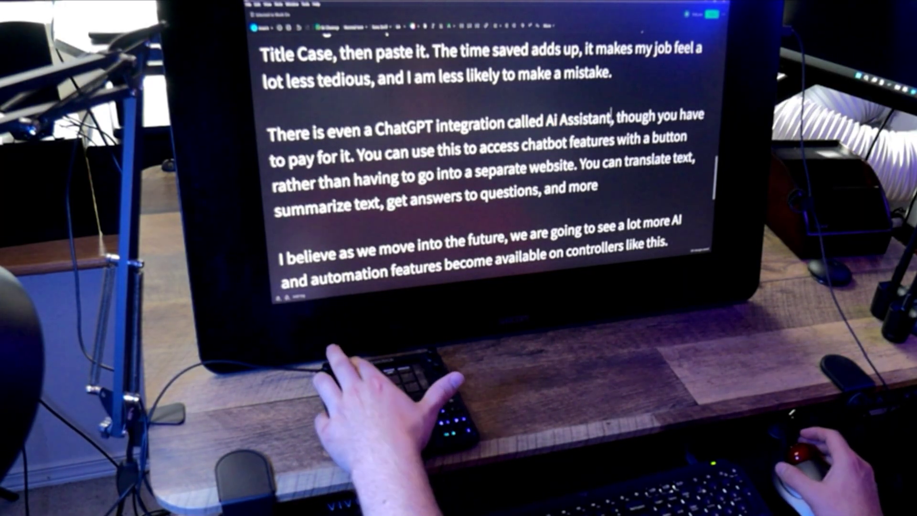
scroll(620, 118, up, 10)
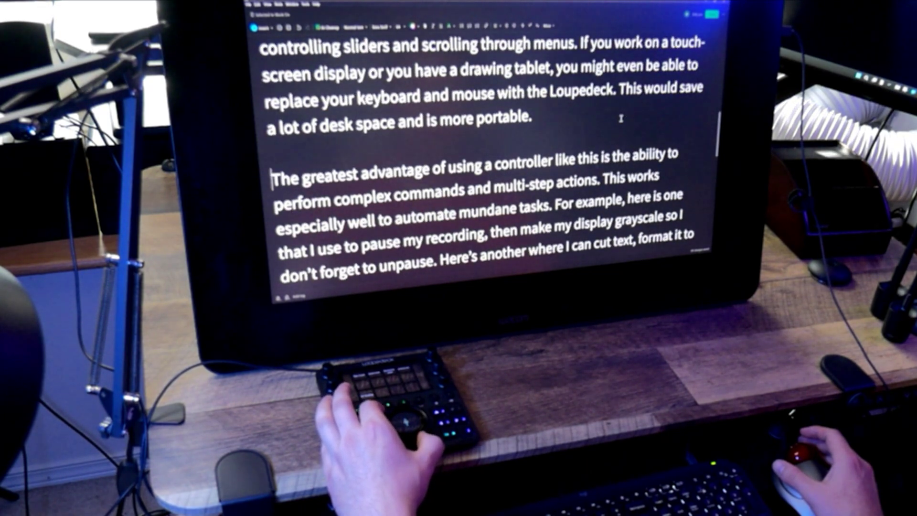
key(Down)
key(Down)
key(Down)
key(Down)
key(Down)
key(Down)
key(Down)
key(Down)
key(Down)
key(Down)
key(Down)
key(Down)
key(Down)
key(Down)
key(Down)
key(Down)
key(Down)
key(Down)
key(Down)
key(Down)
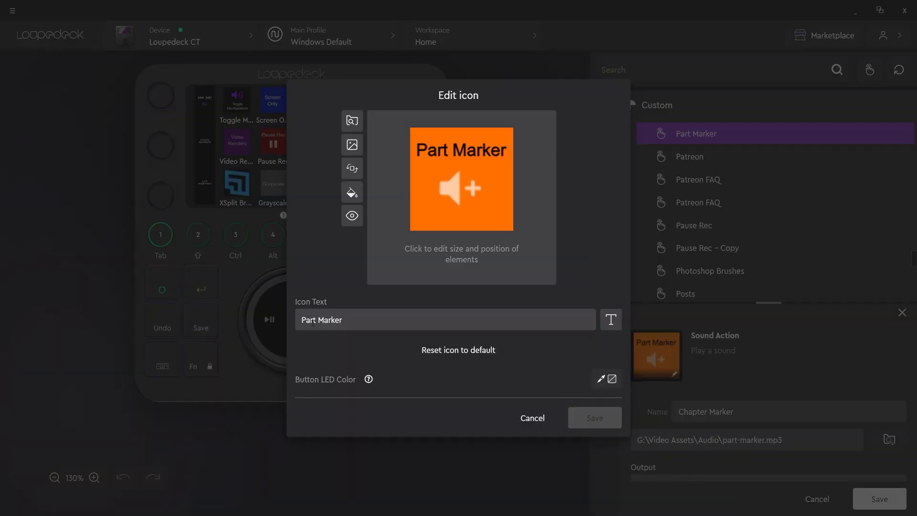
Change the Part Marker action's icon text to "Chapter Marker" and adjust the icon's background color.
text(Chapter)
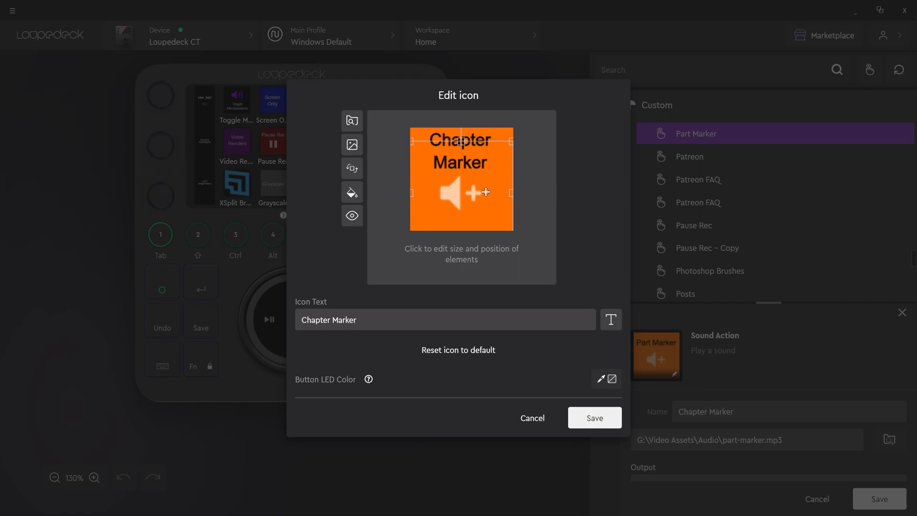
click(351, 192)
drag(230, 323, 219, 319)
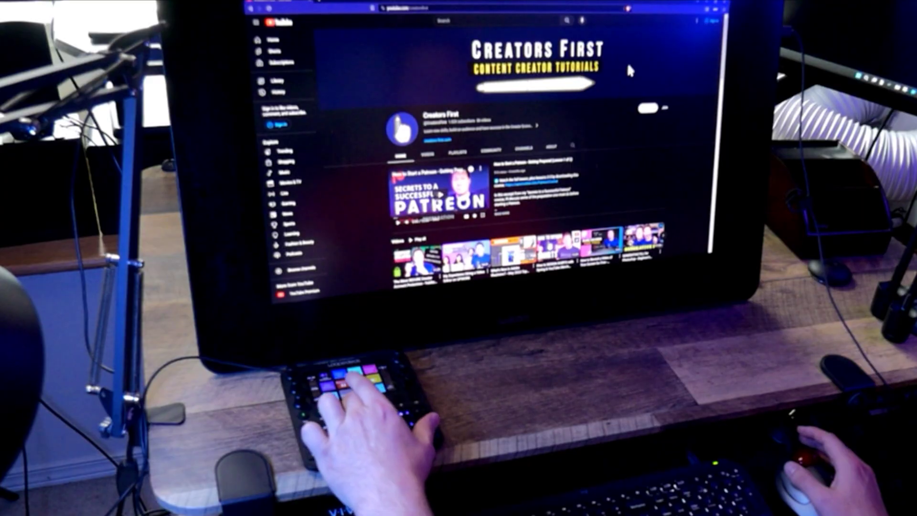
scroll(627, 62, down, 5)
scroll(628, 70, down, 10)
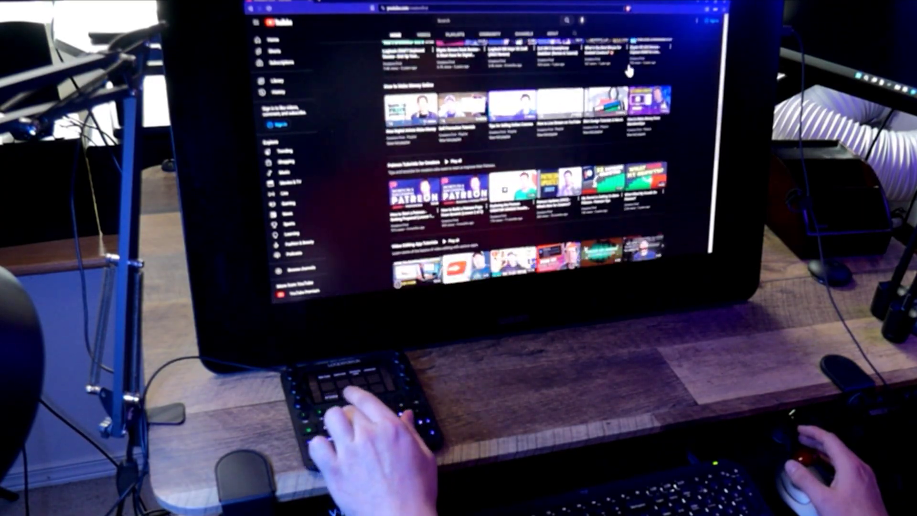
scroll(713, 85, up, 8)
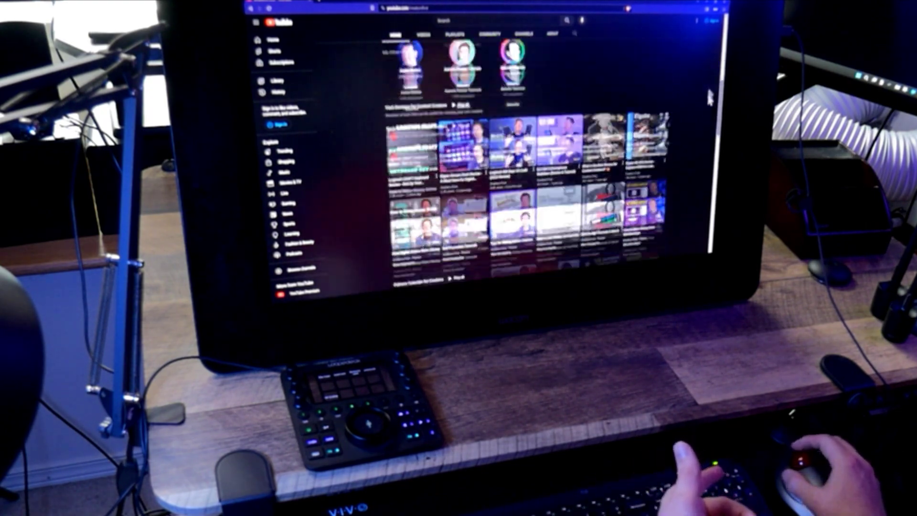
scroll(706, 79, up, 2)
scroll(707, 80, down, 3)
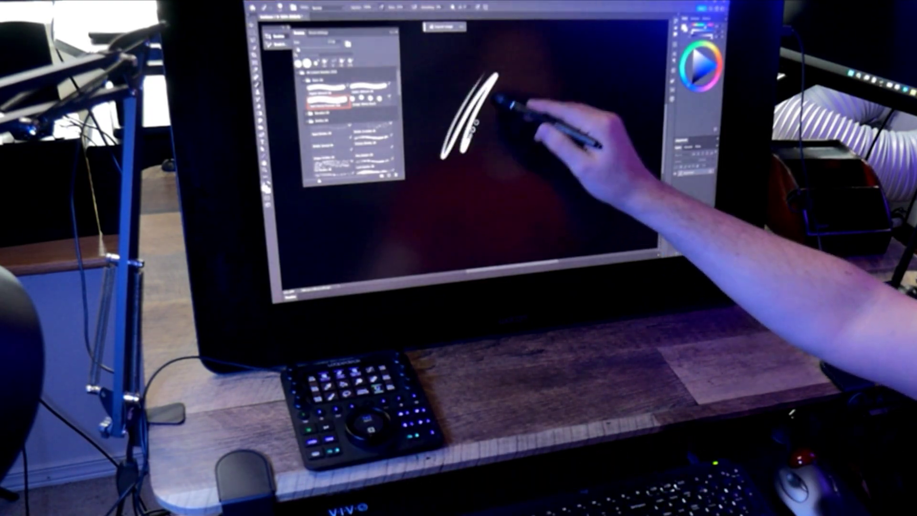
drag(491, 78, 454, 153)
drag(506, 181, 580, 86)
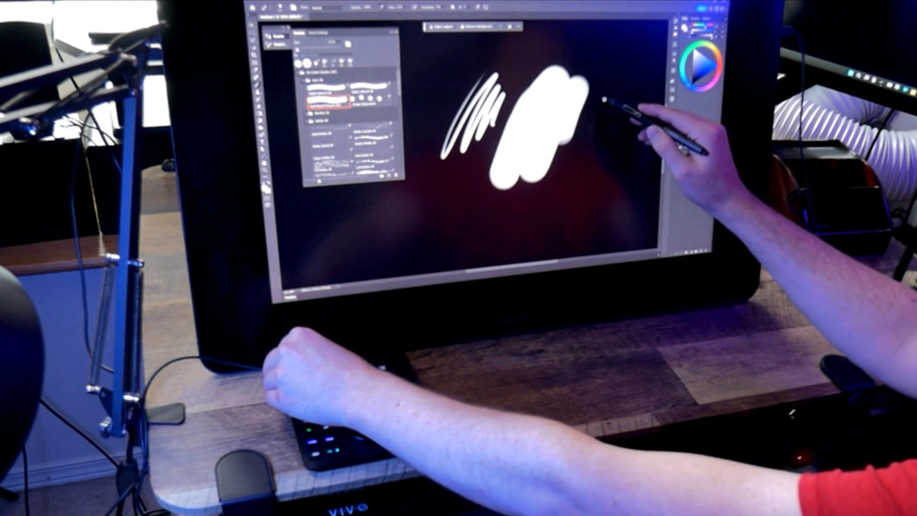
mouse_move(592, 125)
mouse_down()
mouse_move(624, 102)
mouse_move(645, 113)
mouse_move(651, 147)
mouse_move(628, 151)
mouse_move(583, 195)
mouse_move(591, 180)
mouse_up()
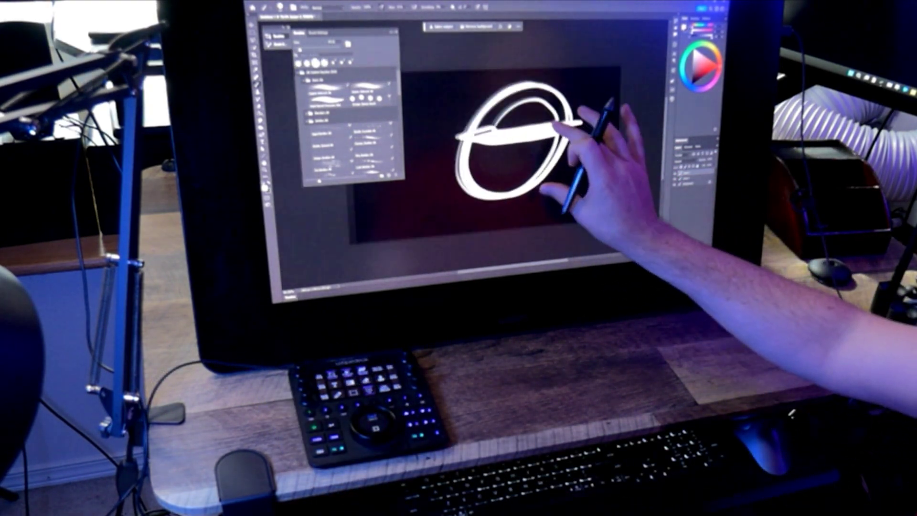
scroll(554, 125, up, 3)
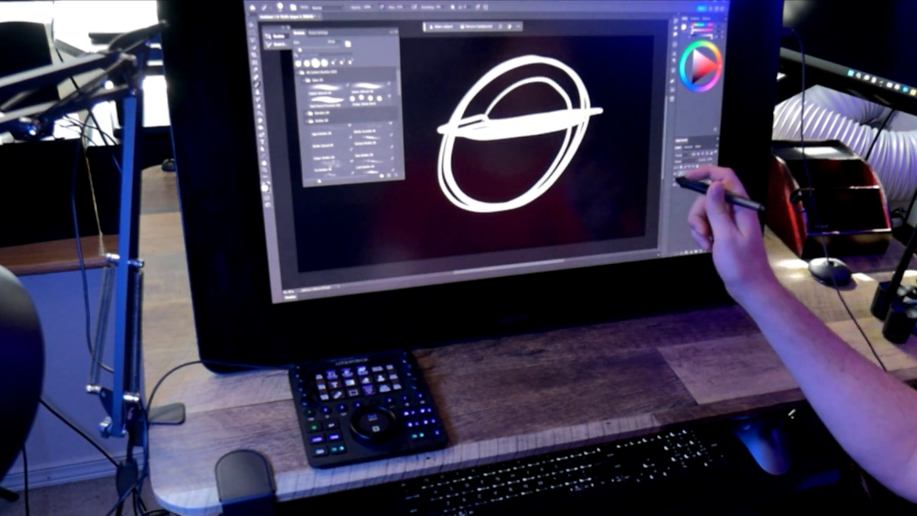
mouse_move(514, 90)
mouse_down()
mouse_move(535, 114)
mouse_move(549, 164)
mouse_up()
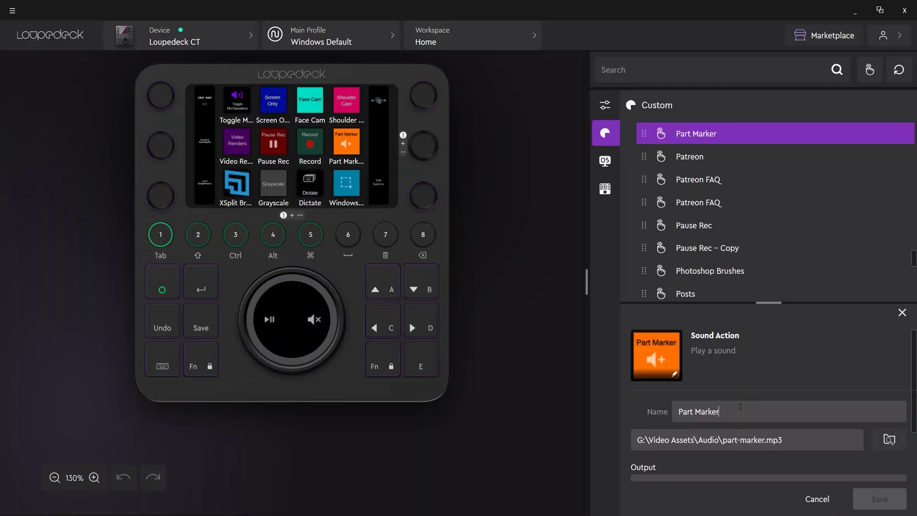
Open the Pause Rec multi-action and enlarge its settings area to review the sequence of actions.
click(278, 150)
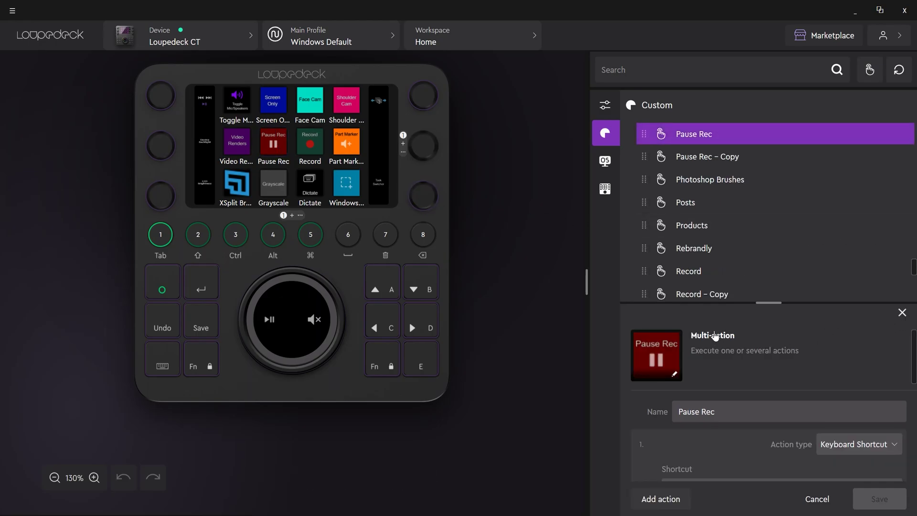
click(719, 338)
click(914, 337)
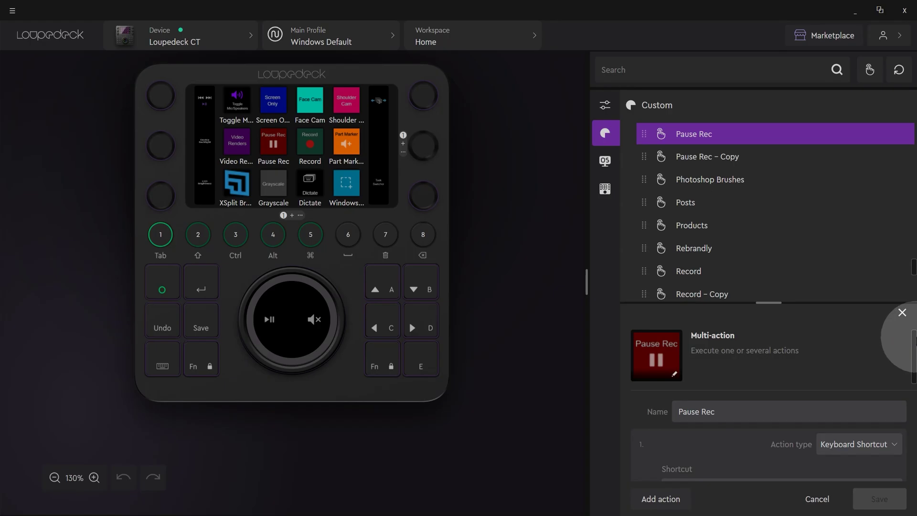
drag(915, 341, 915, 346)
drag(779, 307, 779, 179)
scroll(915, 225, up, 1)
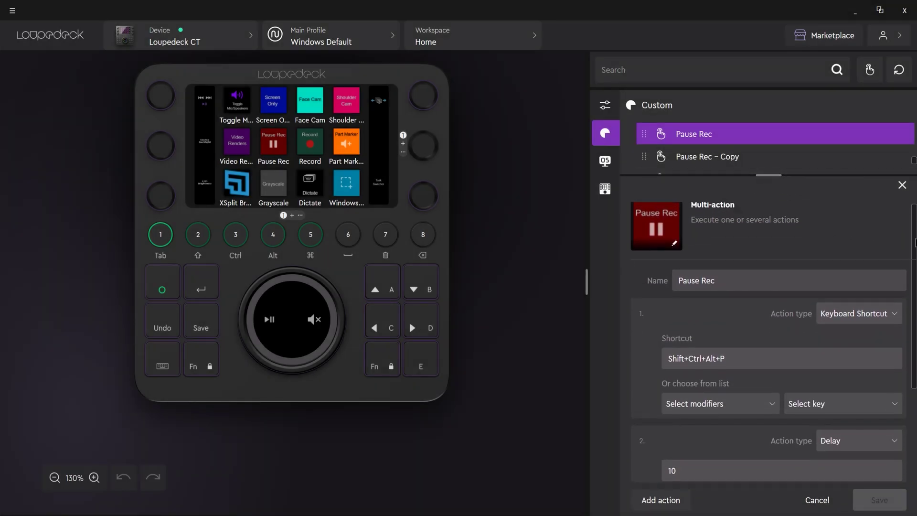
Review the keyboard shortcut and delay entries in the Pause Rec multi-action's sequence.
scroll(916, 225, down, 5)
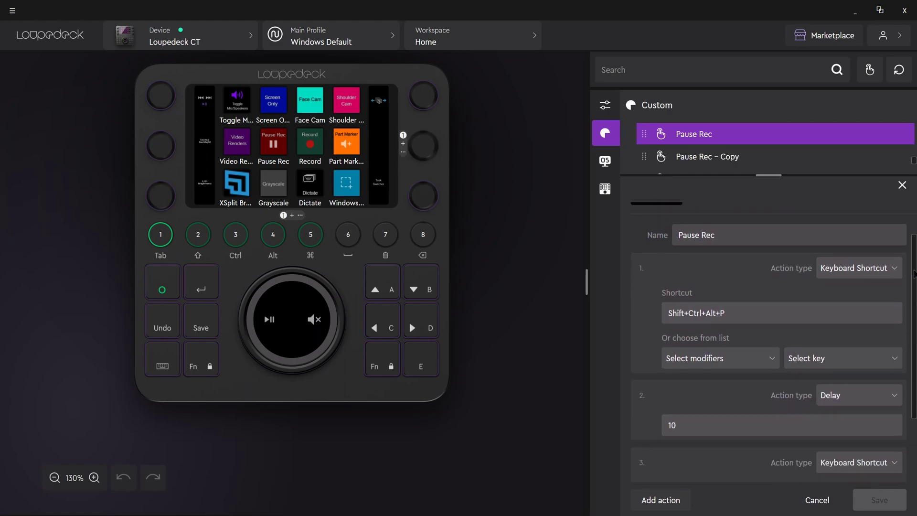
scroll(915, 224, down, 3)
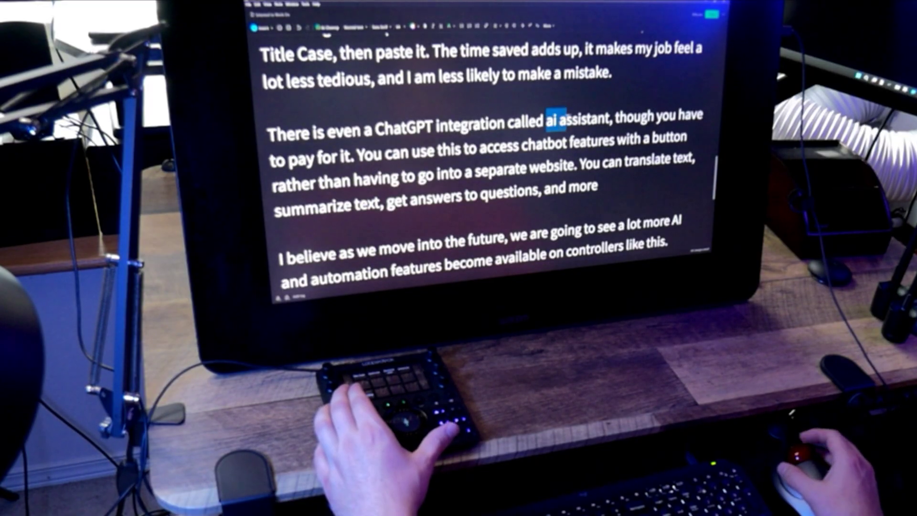
Try to convert "ai assistant" in the ChatGPT integration sentence to title case, and undo the replacement.
drag(567, 120, 610, 120)
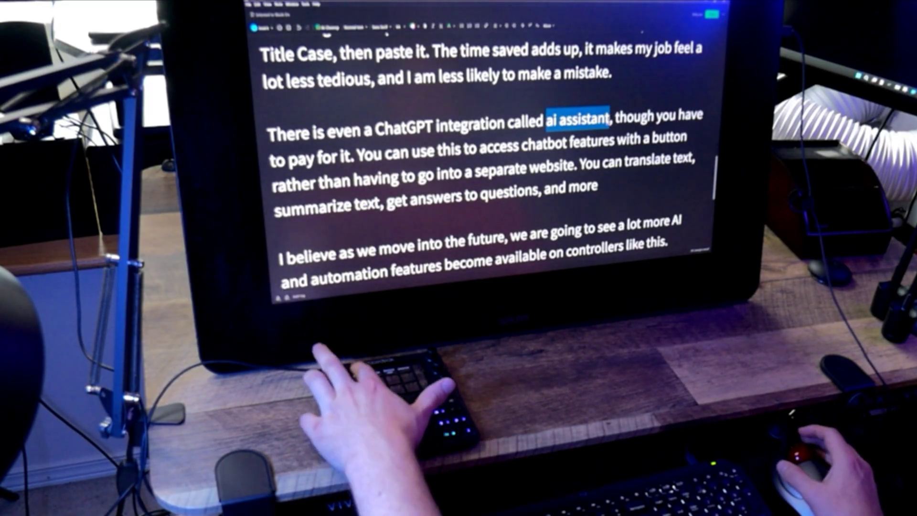
key(ctrl+c)
key(super+ctrl+c)
key(ctrl+v)
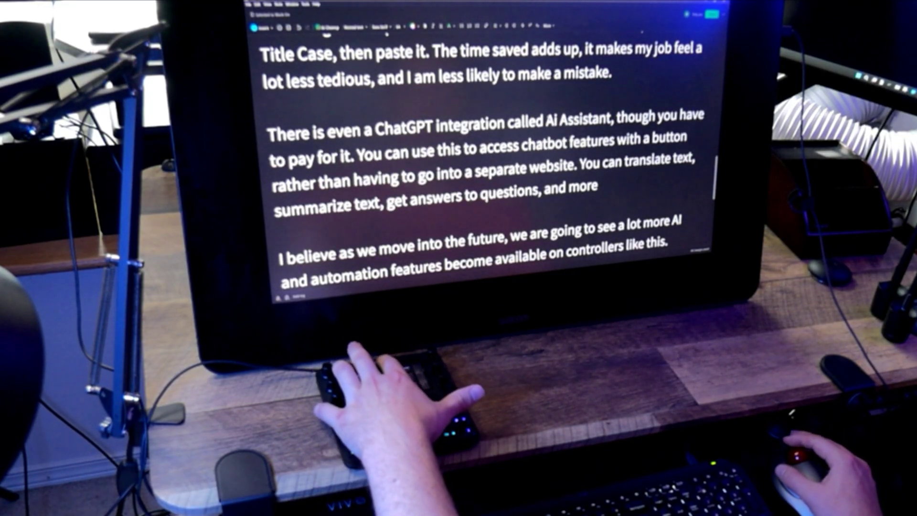
key(ctrl+z)
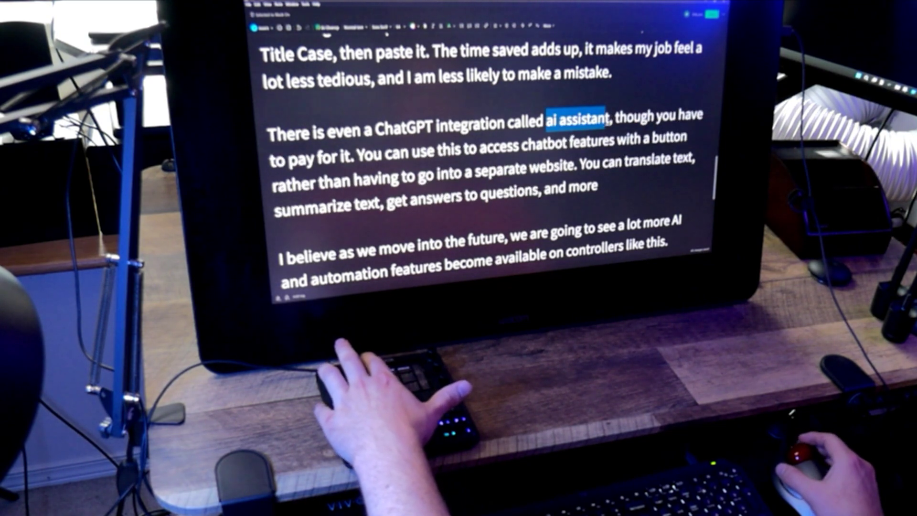
Replace "ai assistant" in the ChatGPT integration sentence with the title-case text "Ai Assistant".
key(ctrl+v)
key(ctrl+shift+Left)
key(ctrl+shift+Left)
key(ctrl+v)
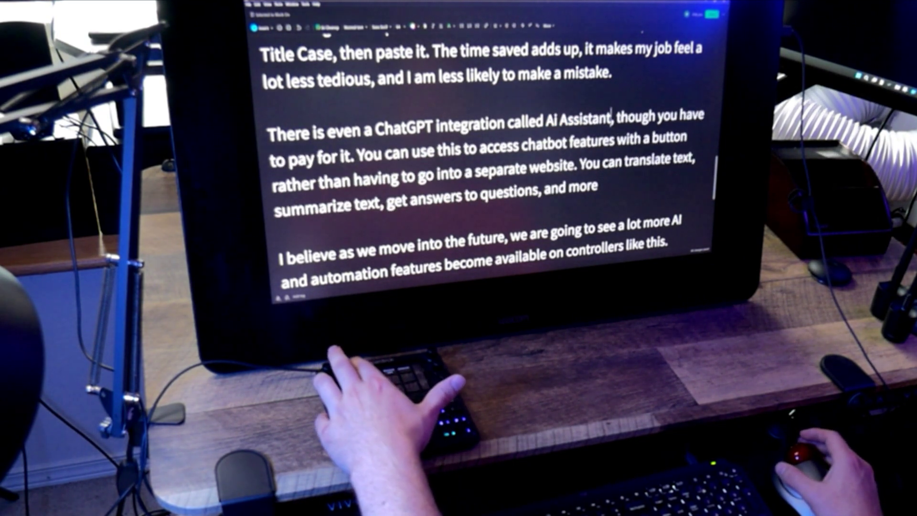
scroll(483, 162, up, 5)
scroll(482, 163, down, 3)
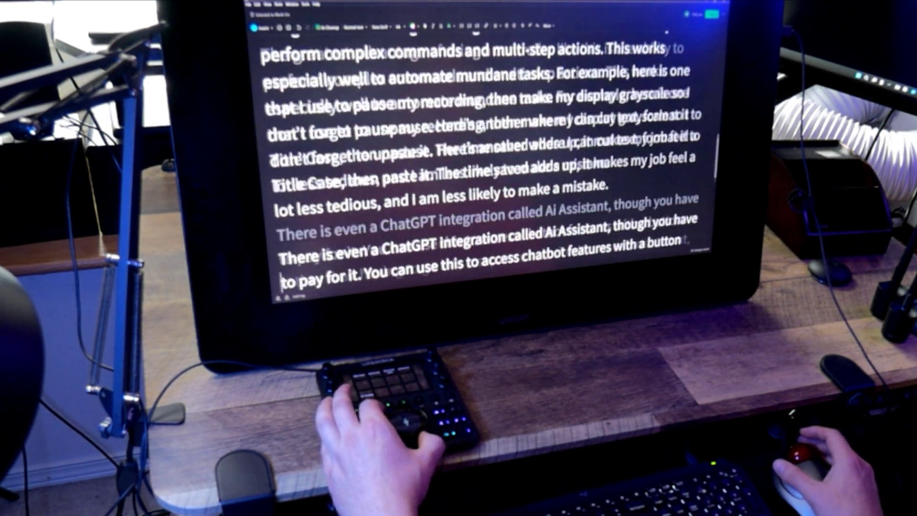
scroll(482, 162, down, 8)
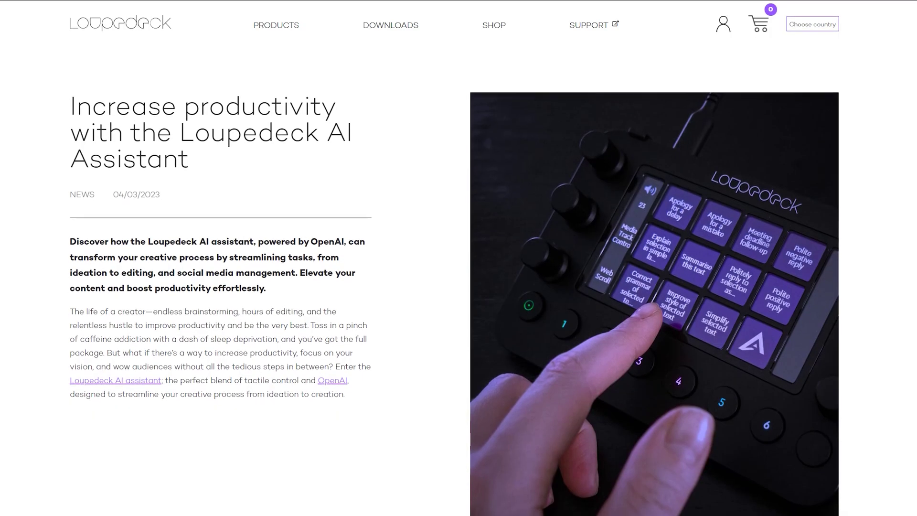
Read through the Loupedeck AI Assistant news article, including its three suggested uses and the getting-started section.
scroll(458, 286, down, 3)
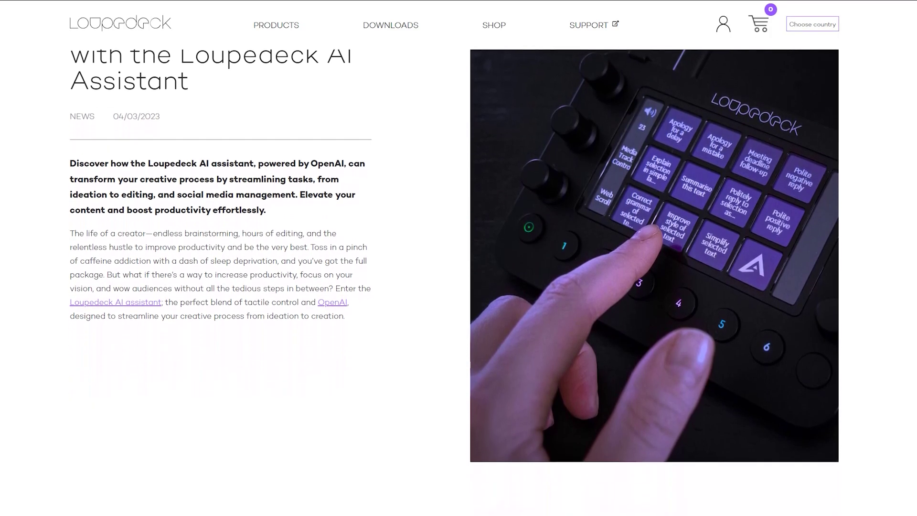
scroll(459, 286, down, 8)
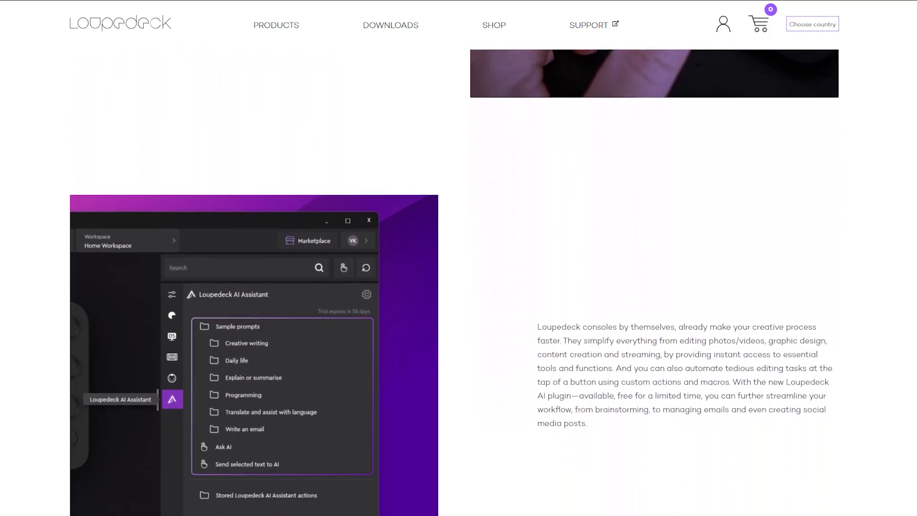
scroll(458, 286, down, 3)
scroll(459, 287, down, 10)
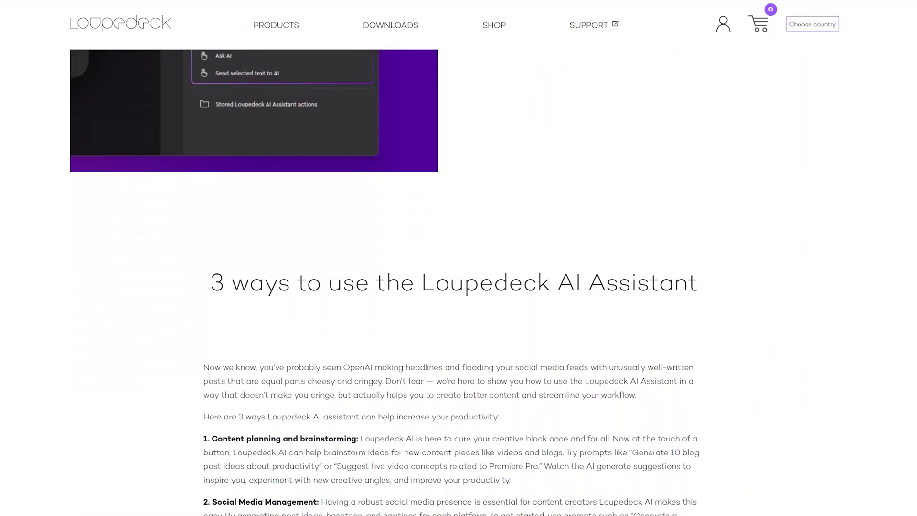
scroll(458, 286, down, 15)
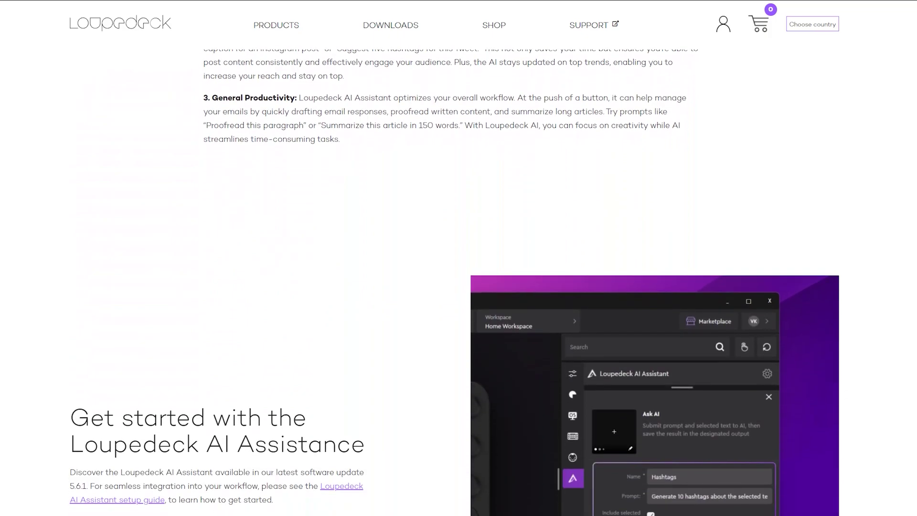